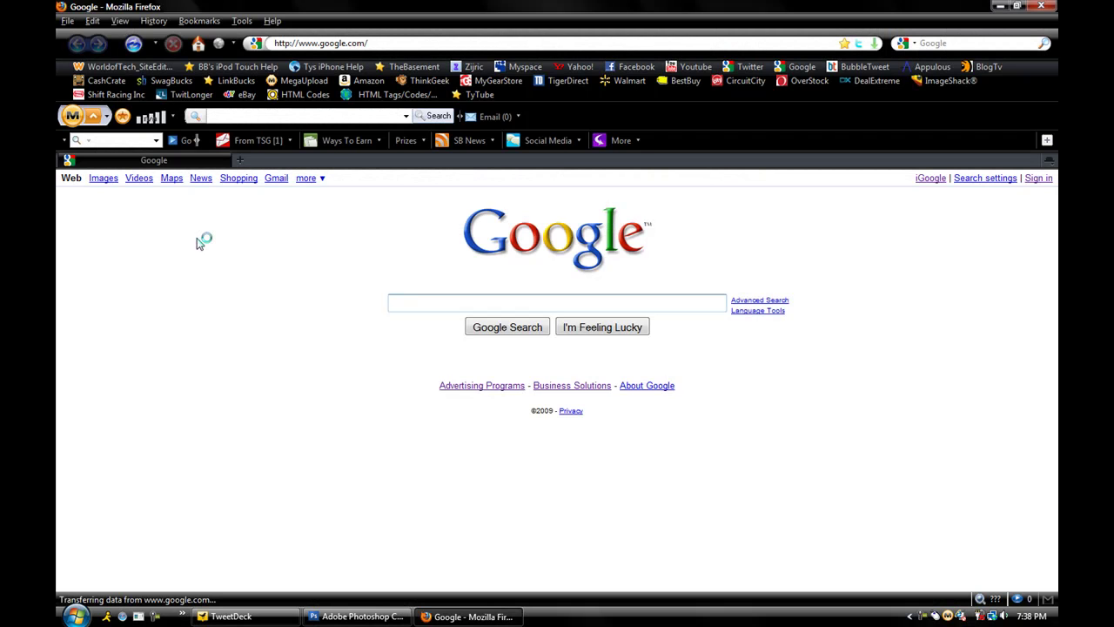
# Step: Open YouTube in a new tab and go to the sign-in pages of Google, YouTube and Twitter in their tabs
pyautogui.rightClick(687, 69)
pyautogui.click(713, 104)
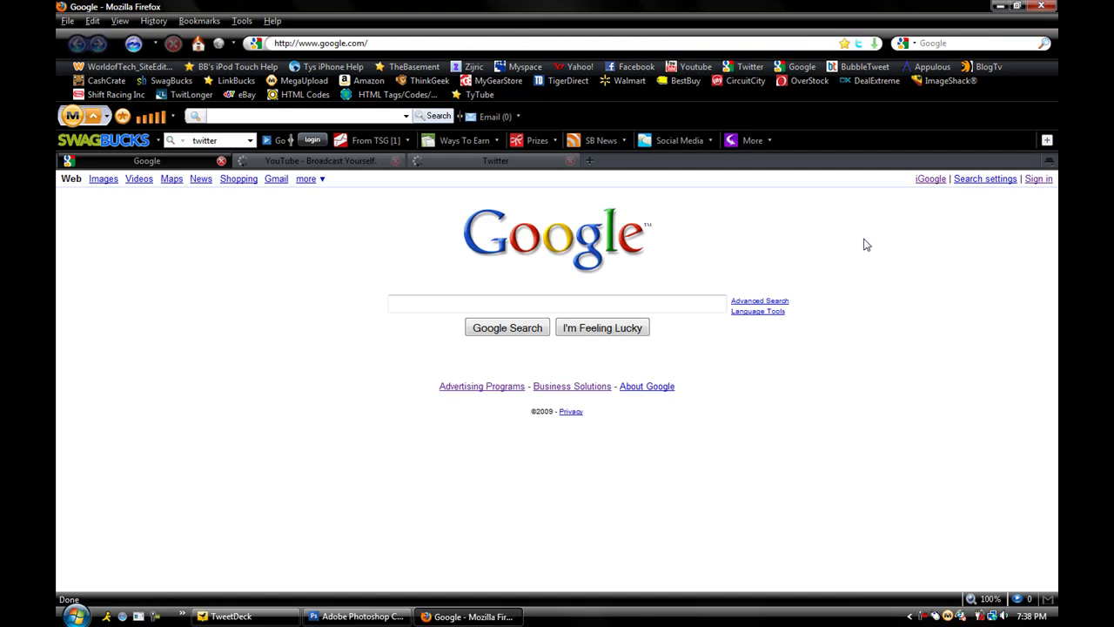
pyautogui.click(1036, 179)
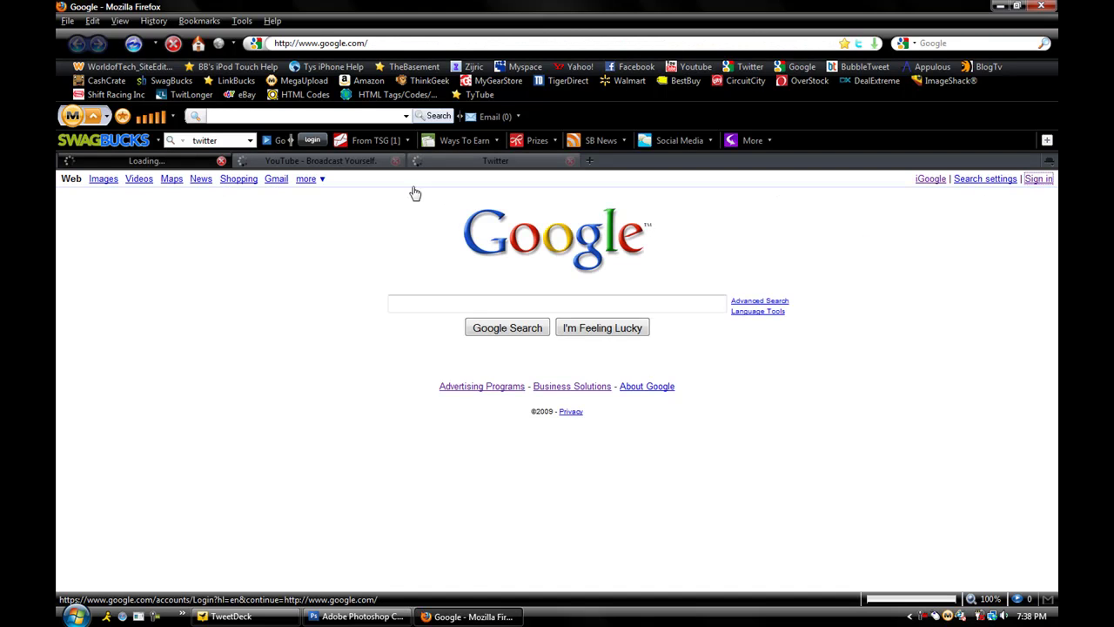
pyautogui.click(353, 163)
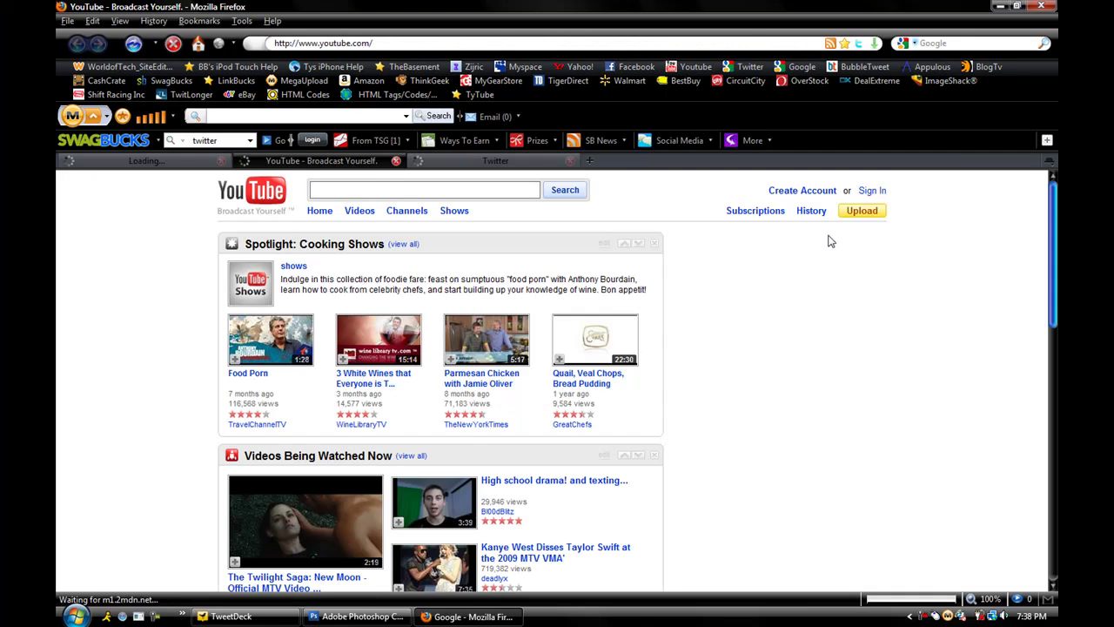
pyautogui.click(870, 190)
pyautogui.click(492, 161)
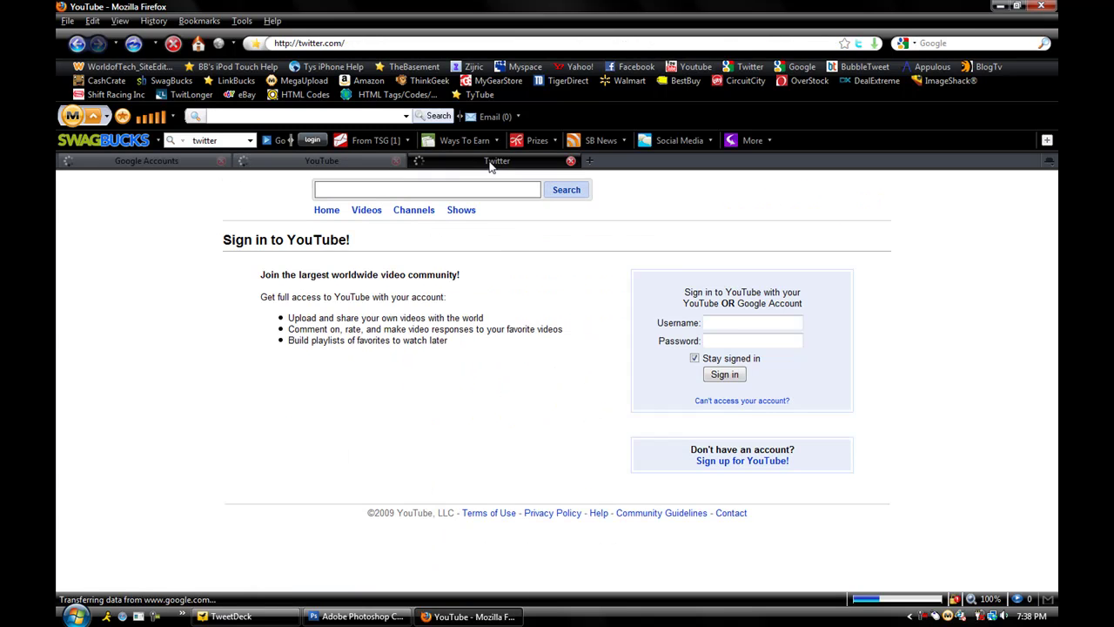
pyautogui.click(785, 186)
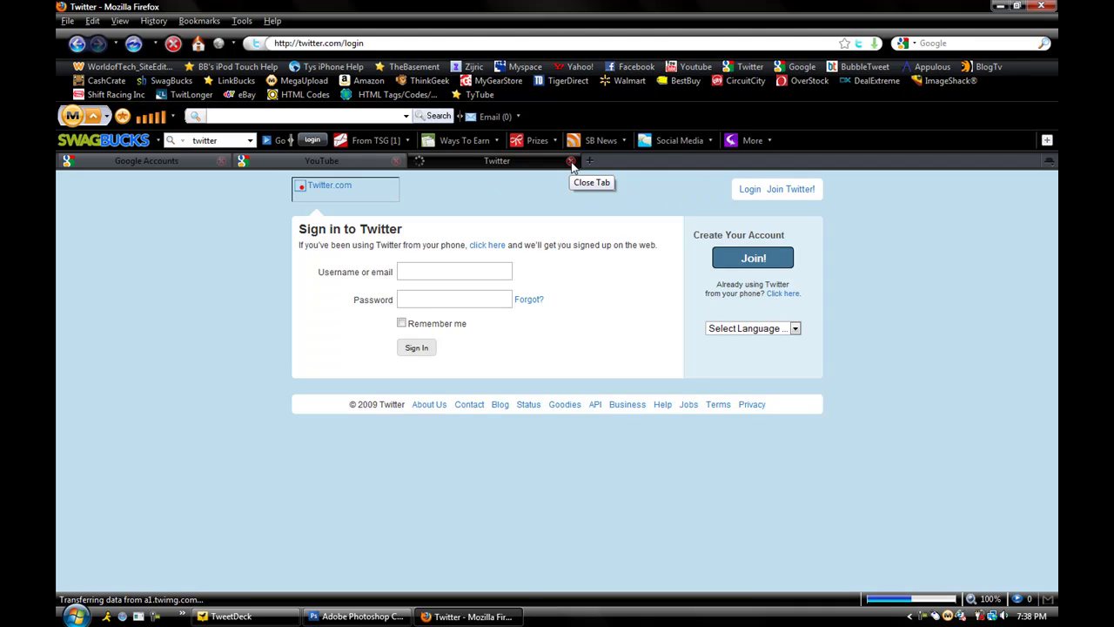
# Step: Close the Twitter and YouTube tabs, keeping only the Google Accounts page open
pyautogui.click(570, 163)
pyautogui.click(396, 160)
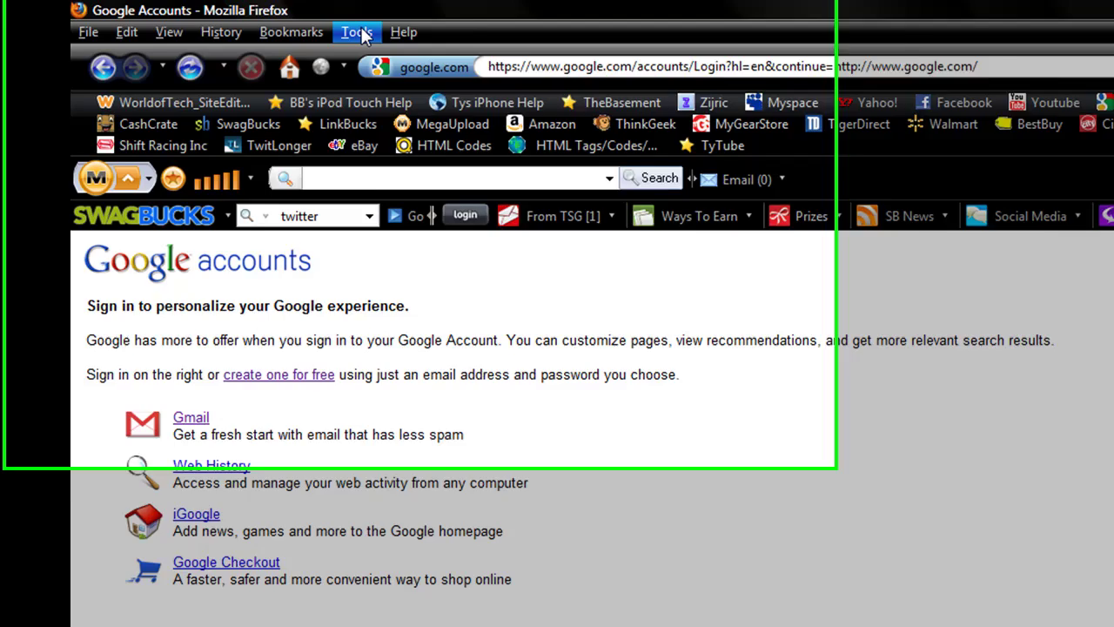
# Step: In the browser's main options, set the startup behaviour to "Show my home page"
pyautogui.click(242, 20)
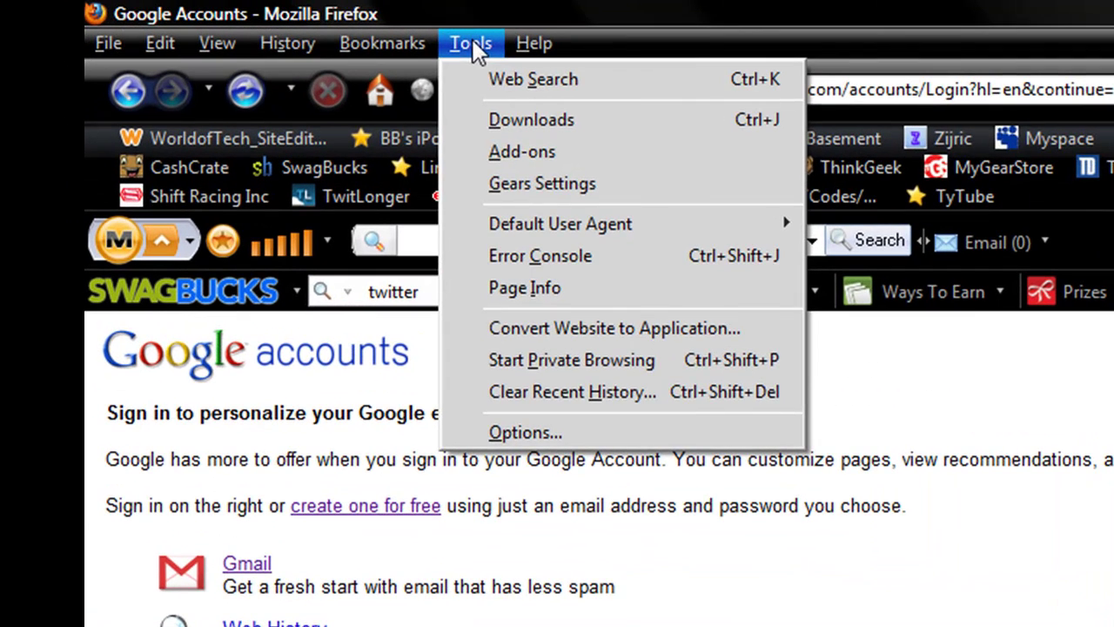
pyautogui.click(513, 421)
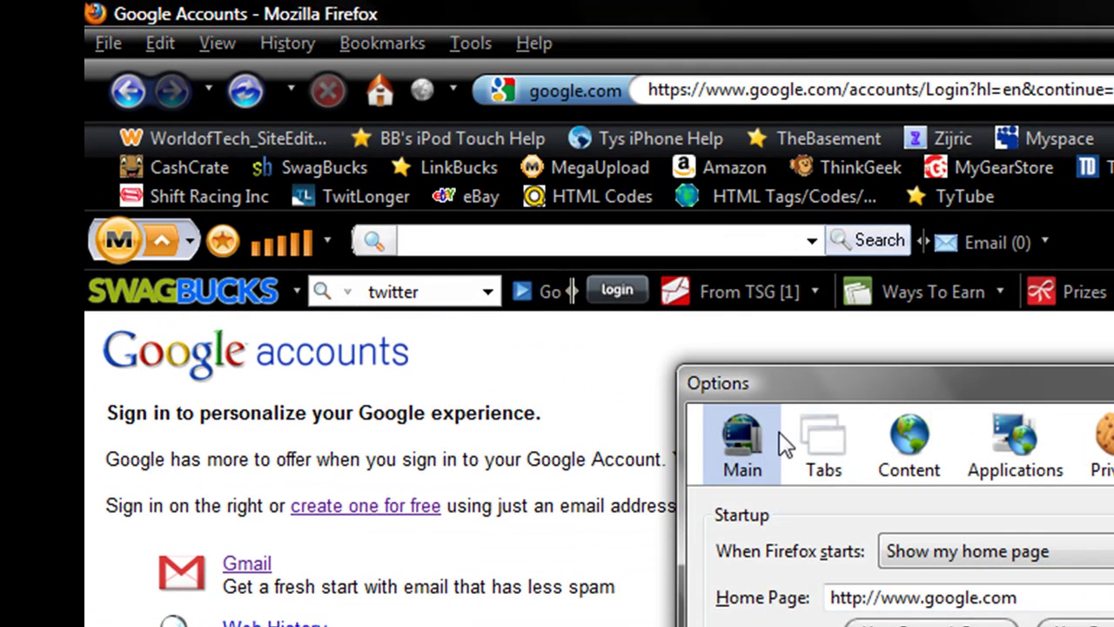
pyautogui.moveTo(990, 392); pyautogui.dragTo(971, 398)
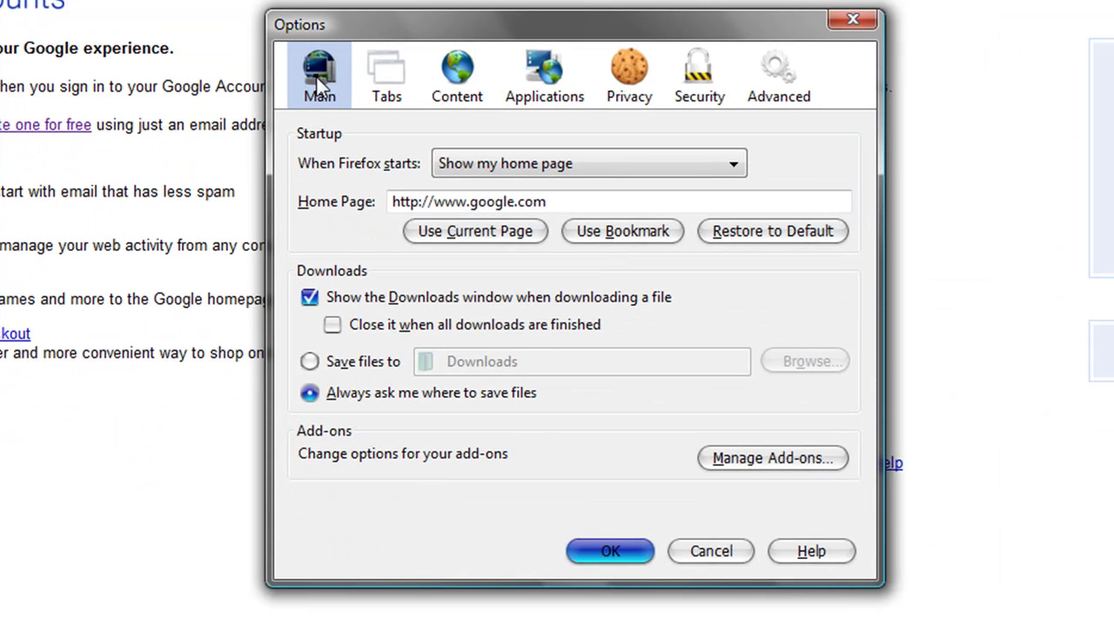
pyautogui.click(496, 163)
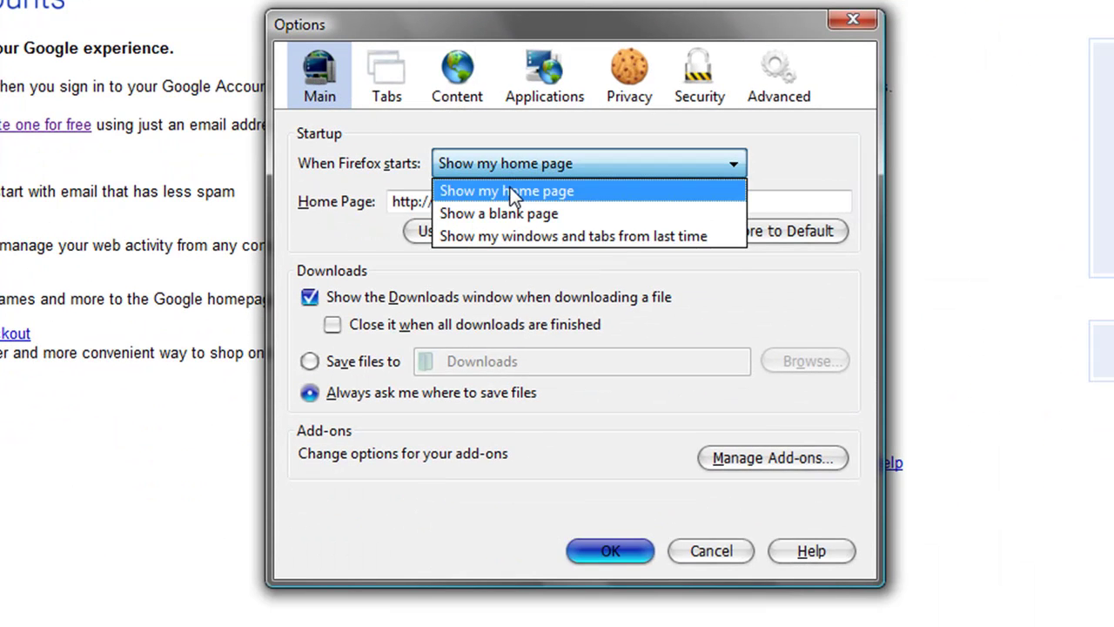
pyautogui.click(513, 190)
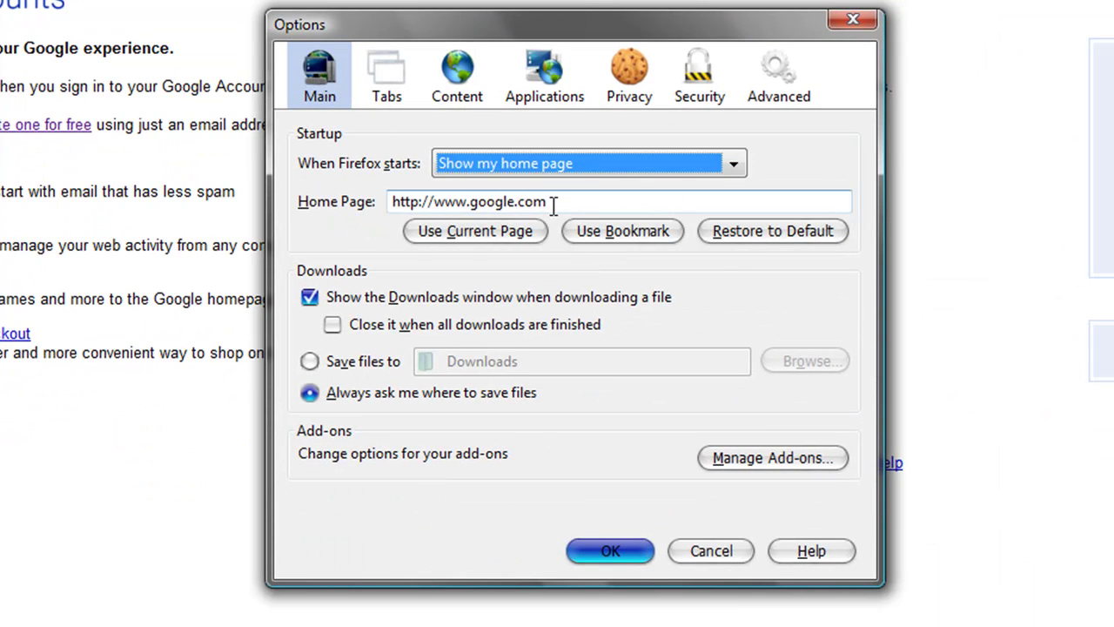
pyautogui.moveTo(562, 201); pyautogui.dragTo(349, 199)
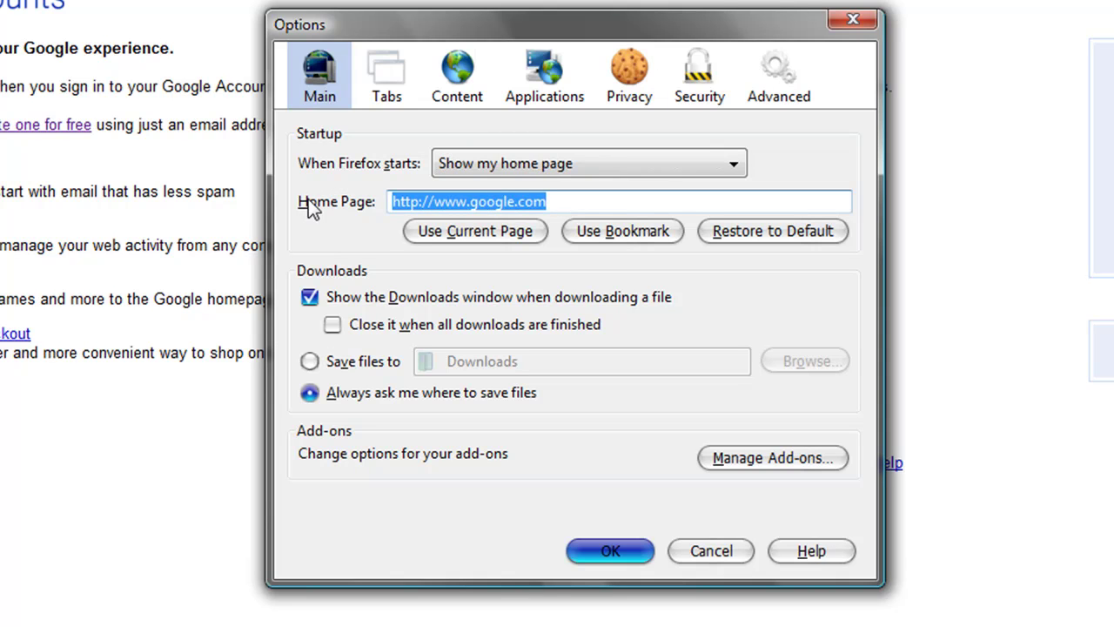
pyautogui.moveTo(559, 202); pyautogui.dragTo(340, 193)
pyautogui.press('Delete')
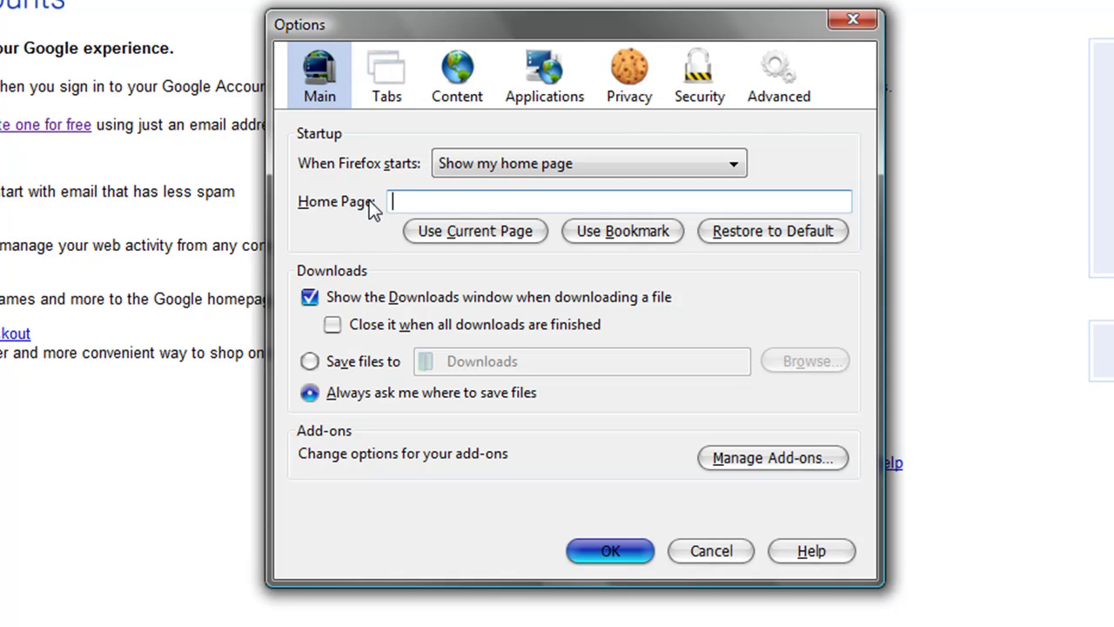
pyautogui.write('http')
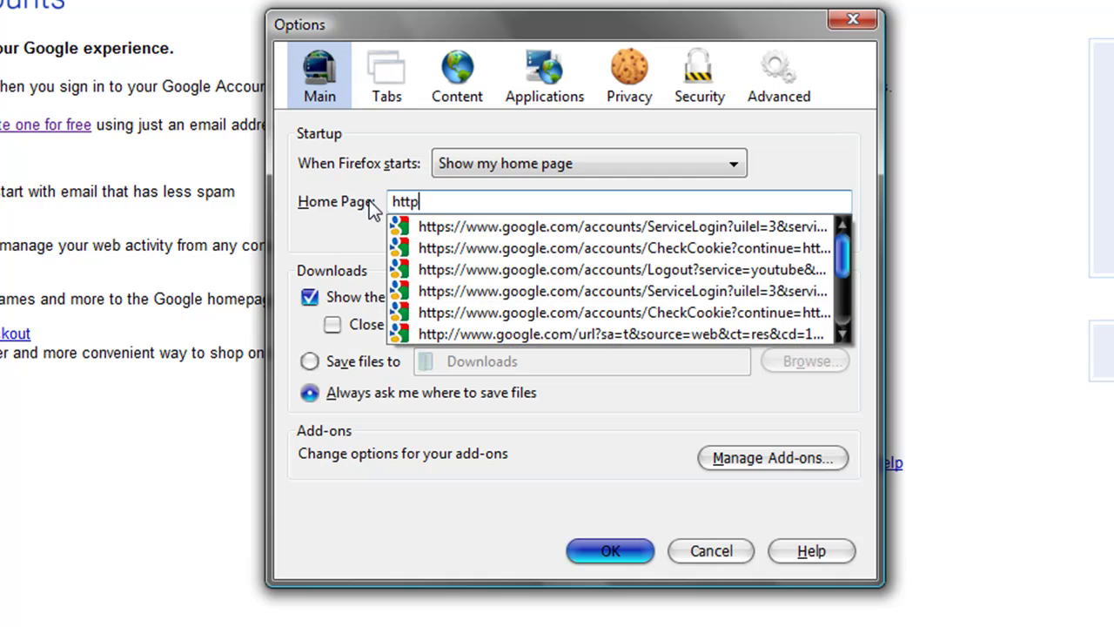
pyautogui.write('://google.com')
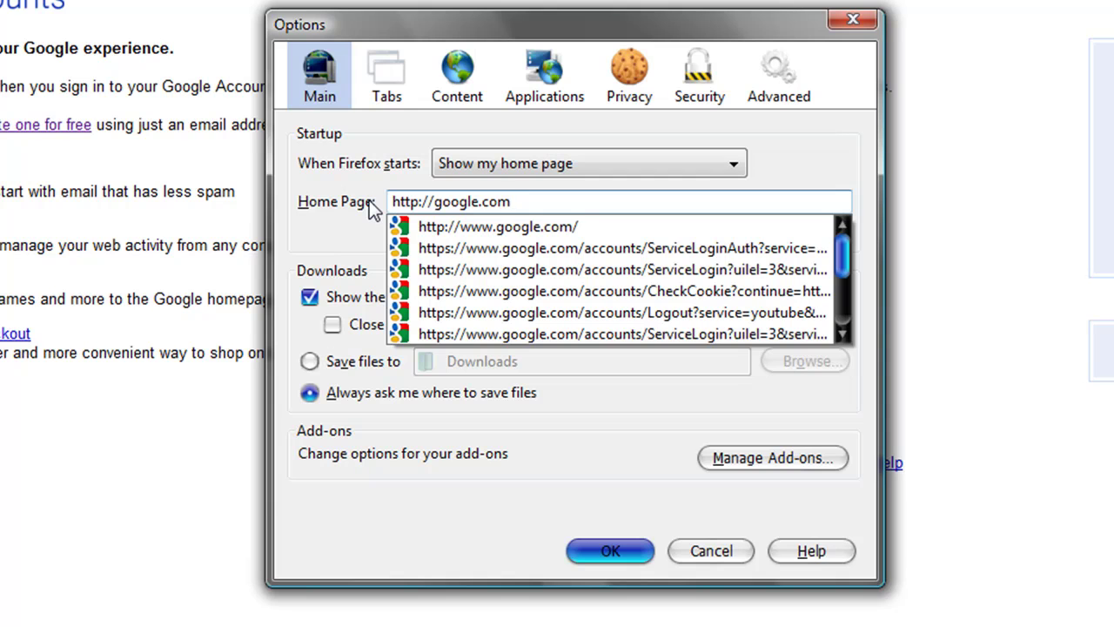
pyautogui.press('Escape')
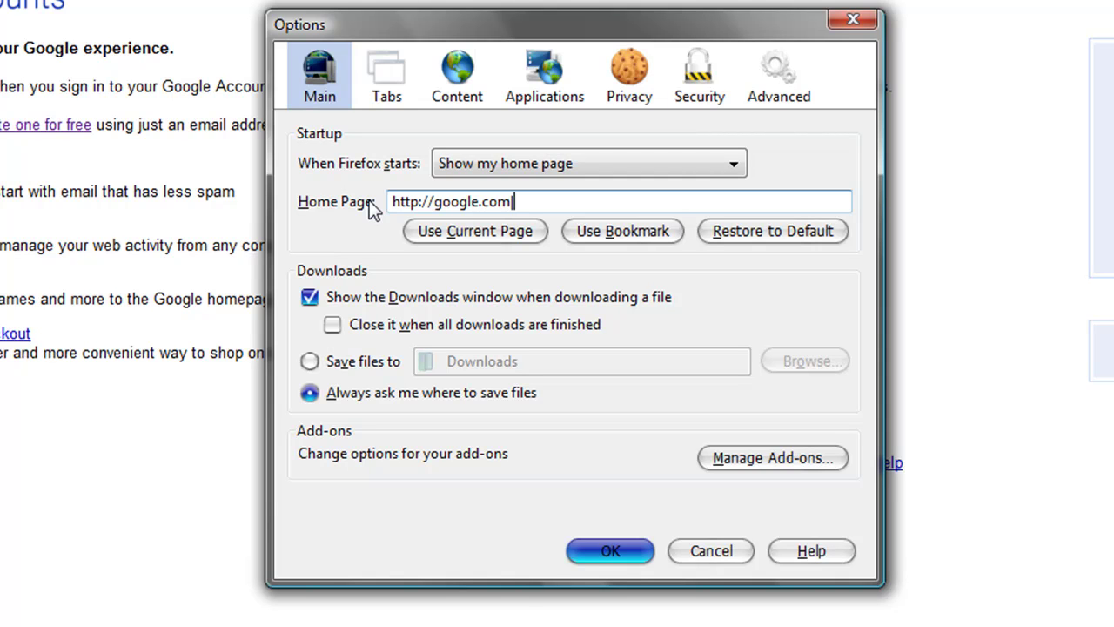
pyautogui.write('|http://www')
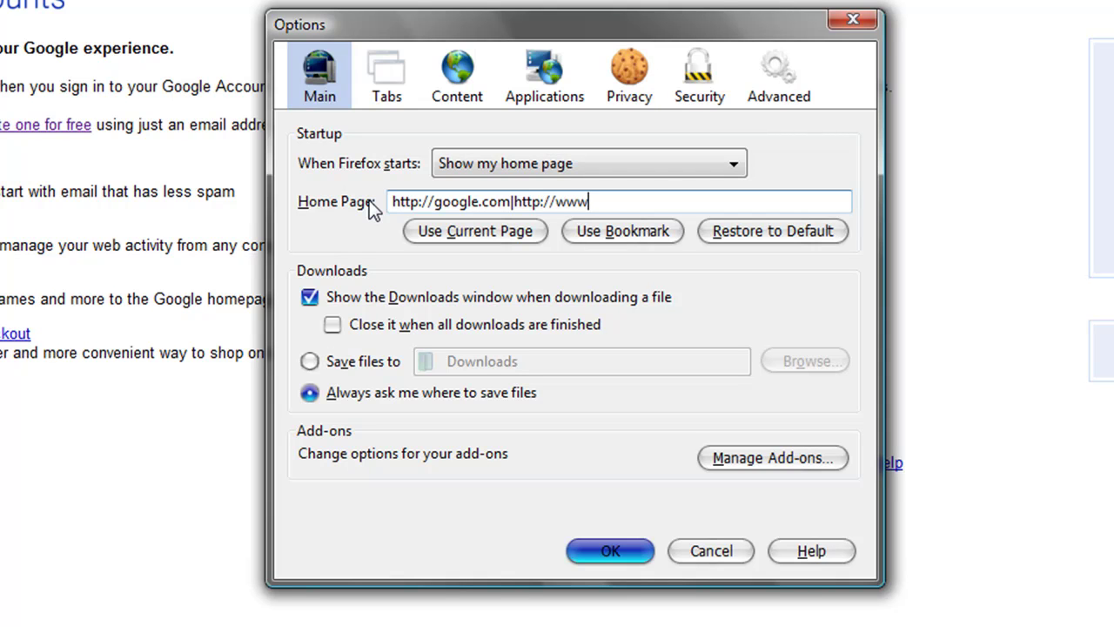
pyautogui.write('.youtube.com')
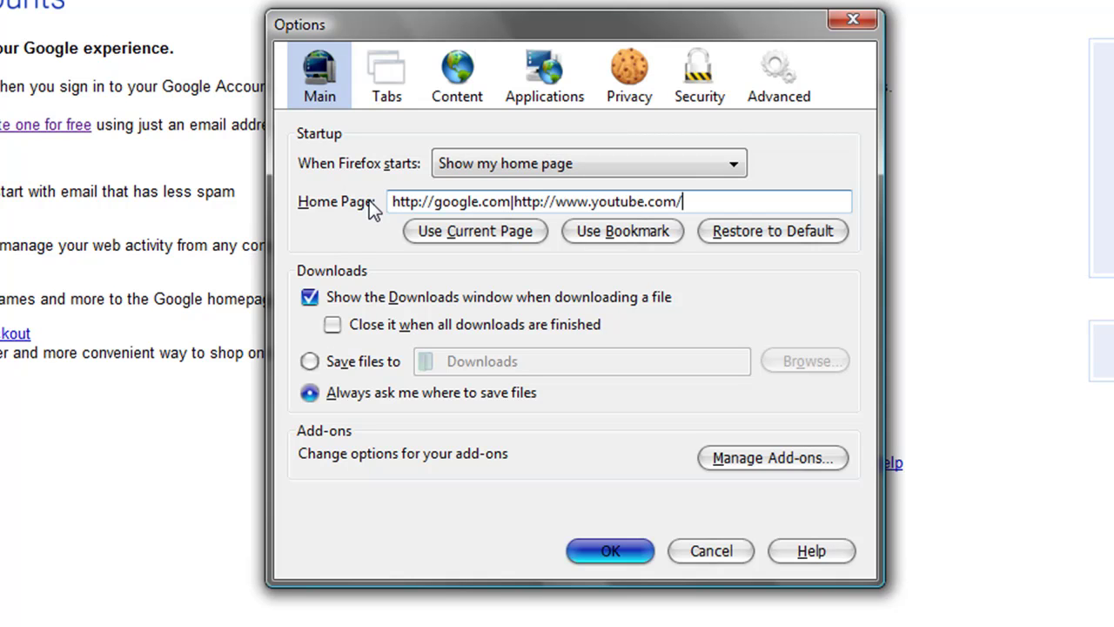
pyautogui.write('|http://www.twitter.com')
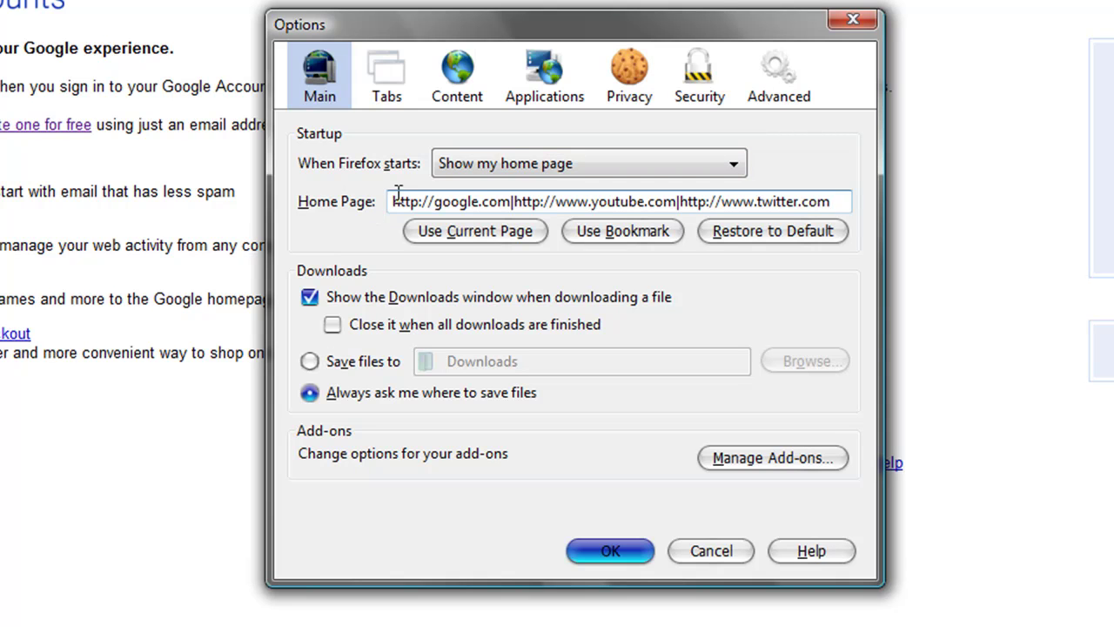
pyautogui.moveTo(392, 202); pyautogui.dragTo(503, 203)
pyautogui.click(512, 204)
pyautogui.click(831, 202)
pyautogui.write('|http://www')
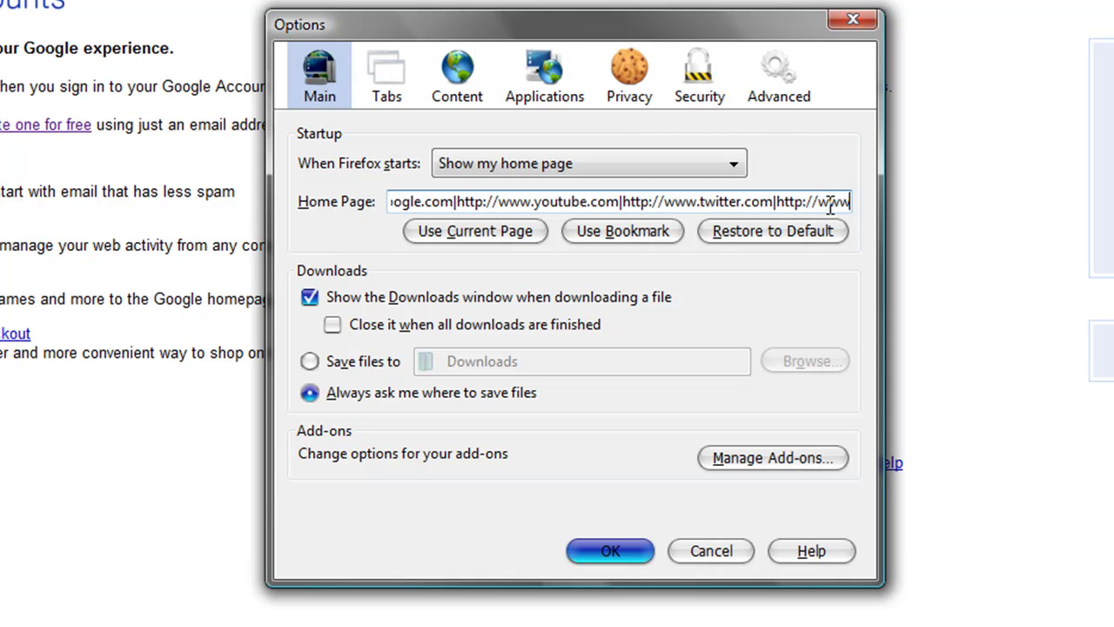
pyautogui.write('.')
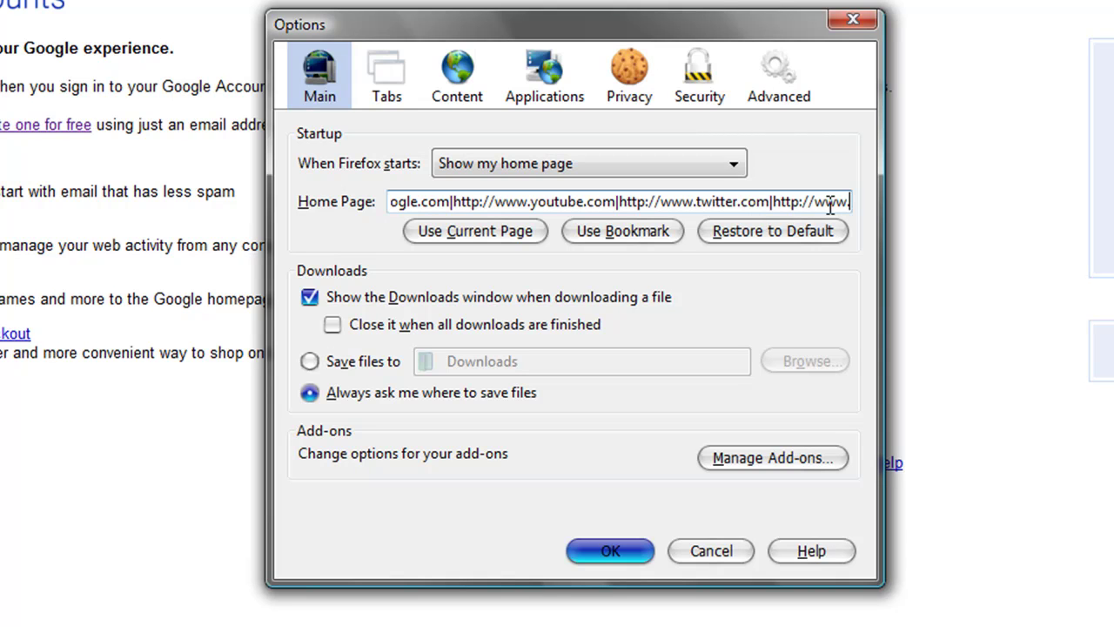
pyautogui.write('bestb')
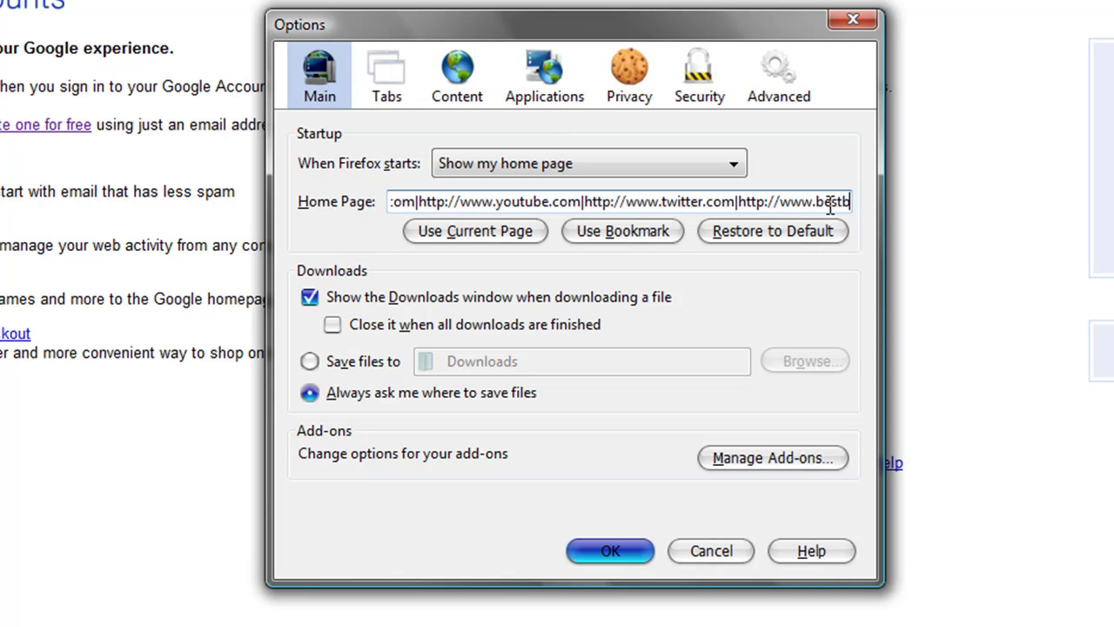
pyautogui.write('uy.com|htt')
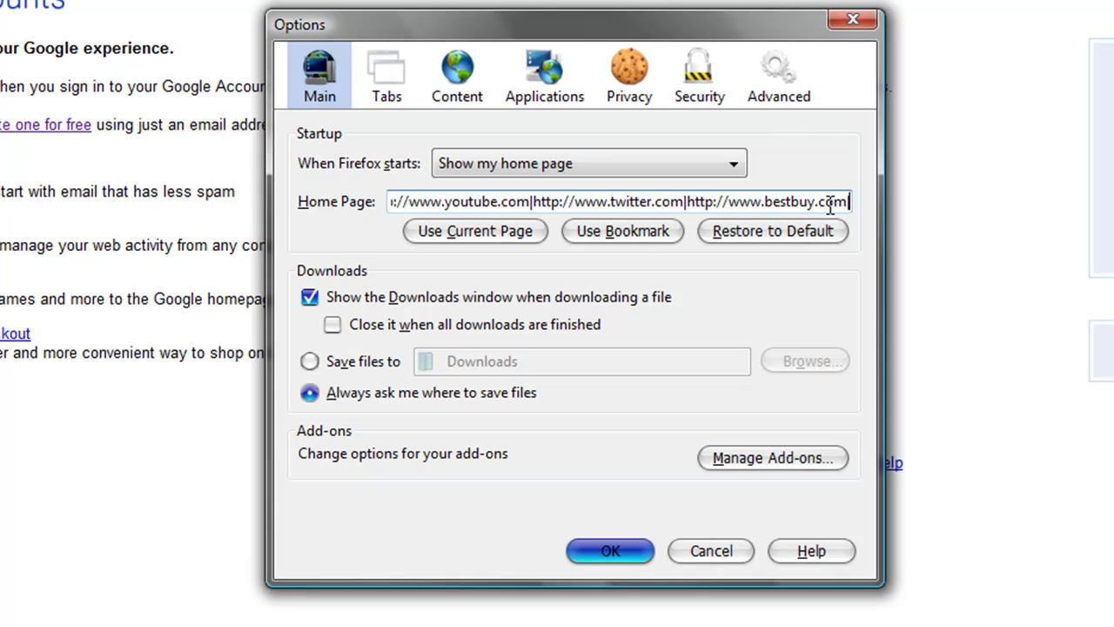
pyautogui.write('p://www.th')
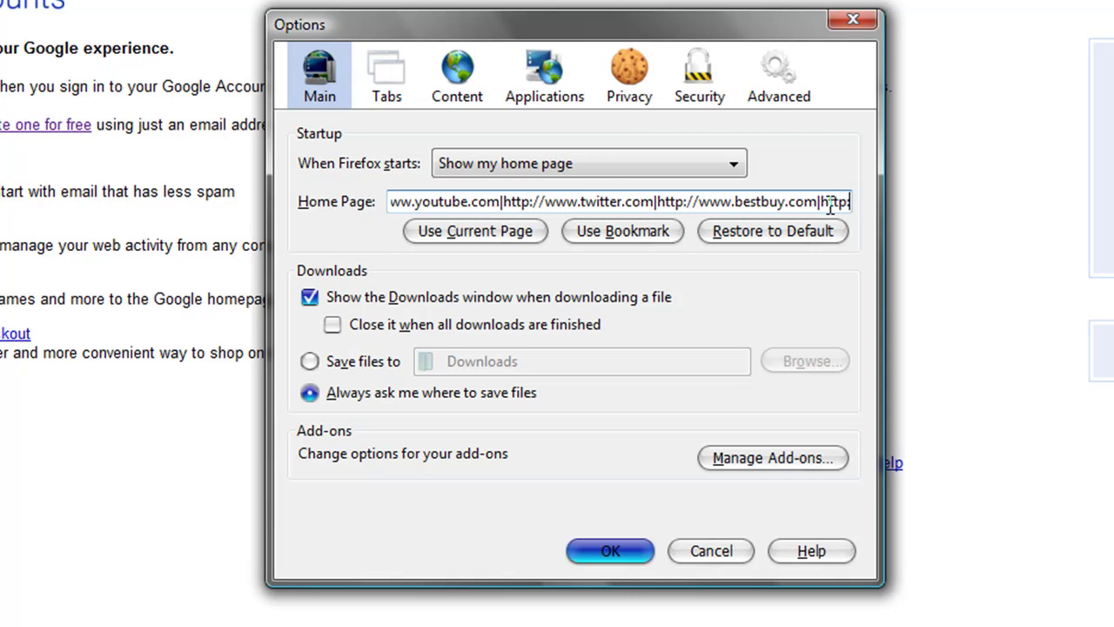
pyautogui.write('inkgeek.com')
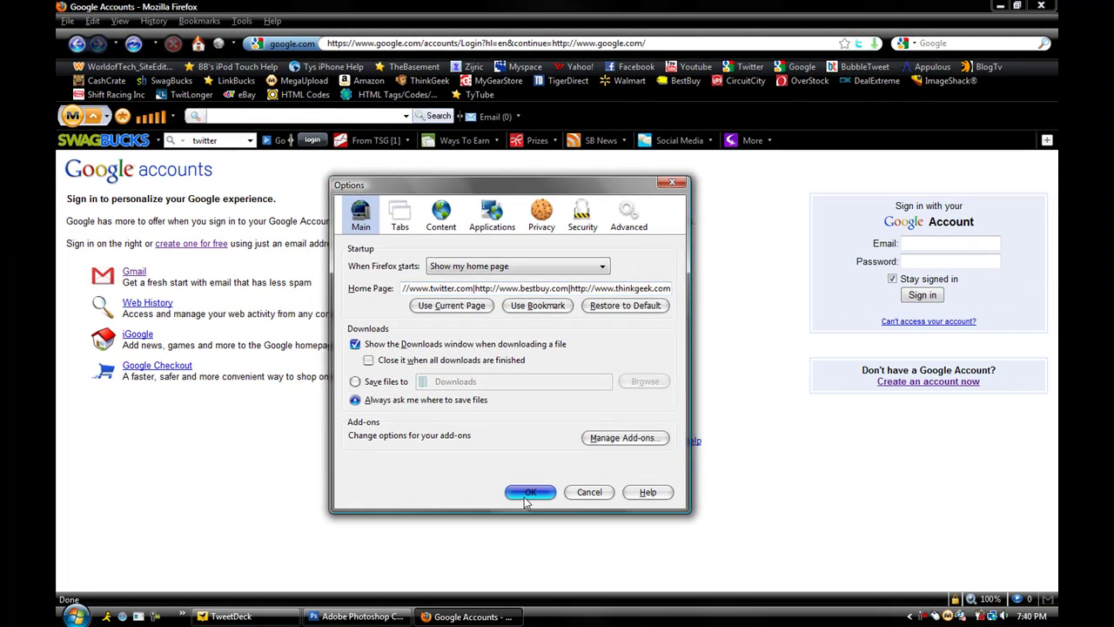
pyautogui.click(524, 496)
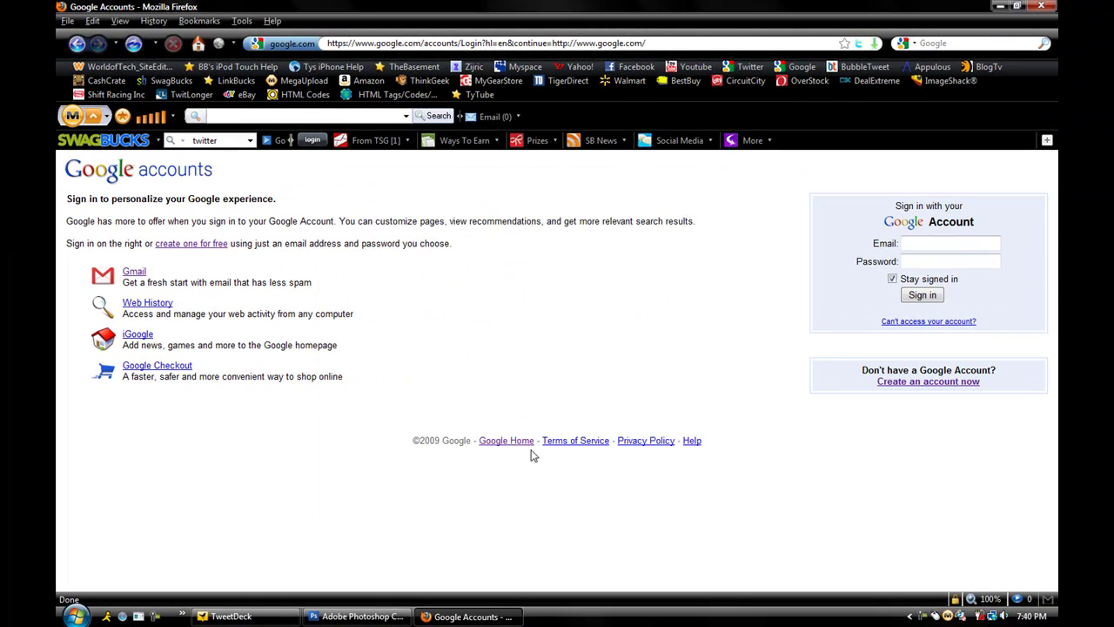
# Step: Restart Firefox and check the YouTube, Twitter, Best Buy and ThinkGeek tabs opened at startup
pyautogui.click(1045, 7)
pyautogui.click(77, 616)
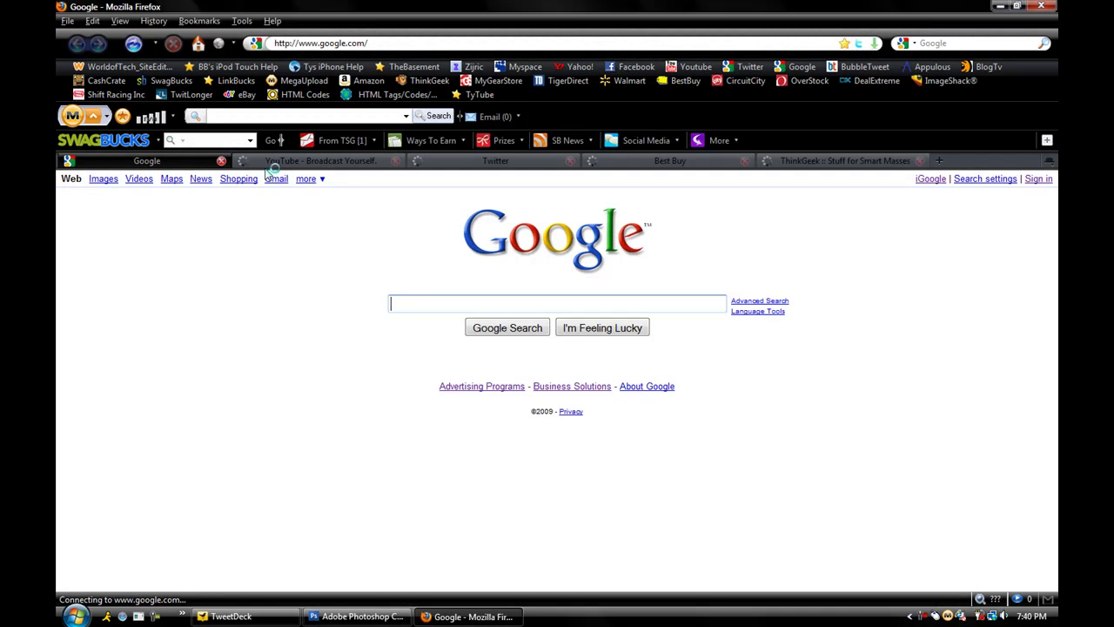
pyautogui.click(304, 161)
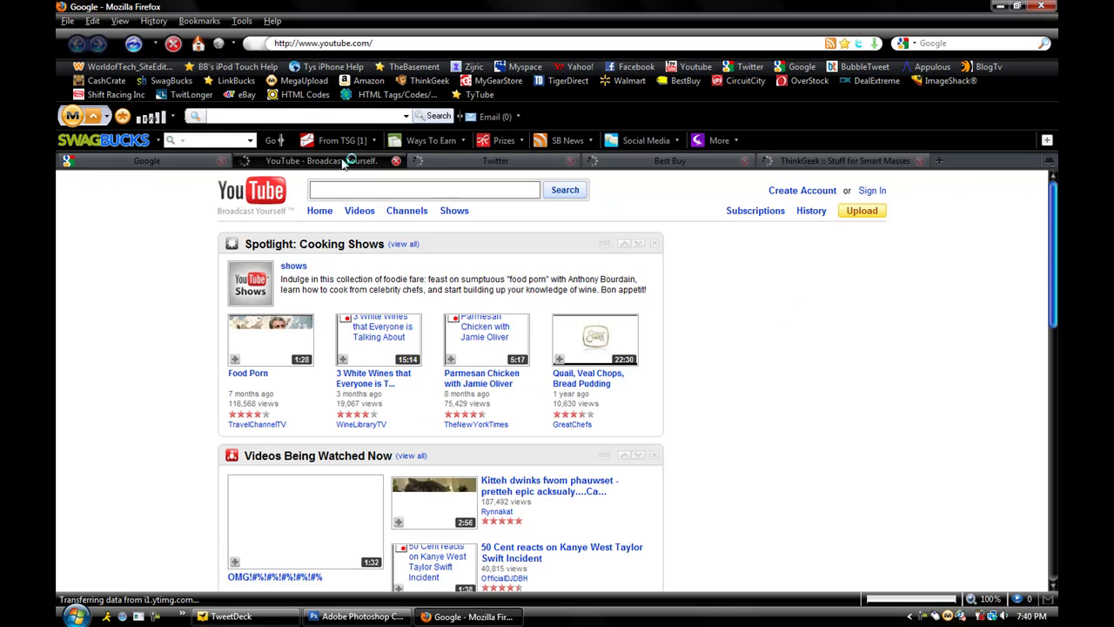
pyautogui.click(531, 161)
pyautogui.click(641, 165)
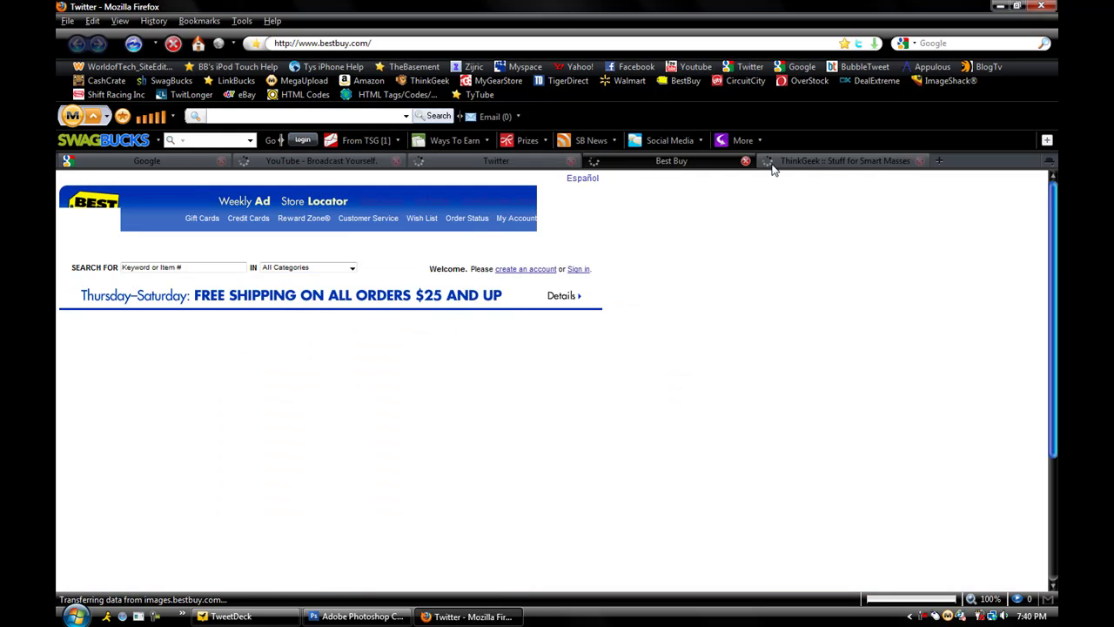
pyautogui.click(828, 161)
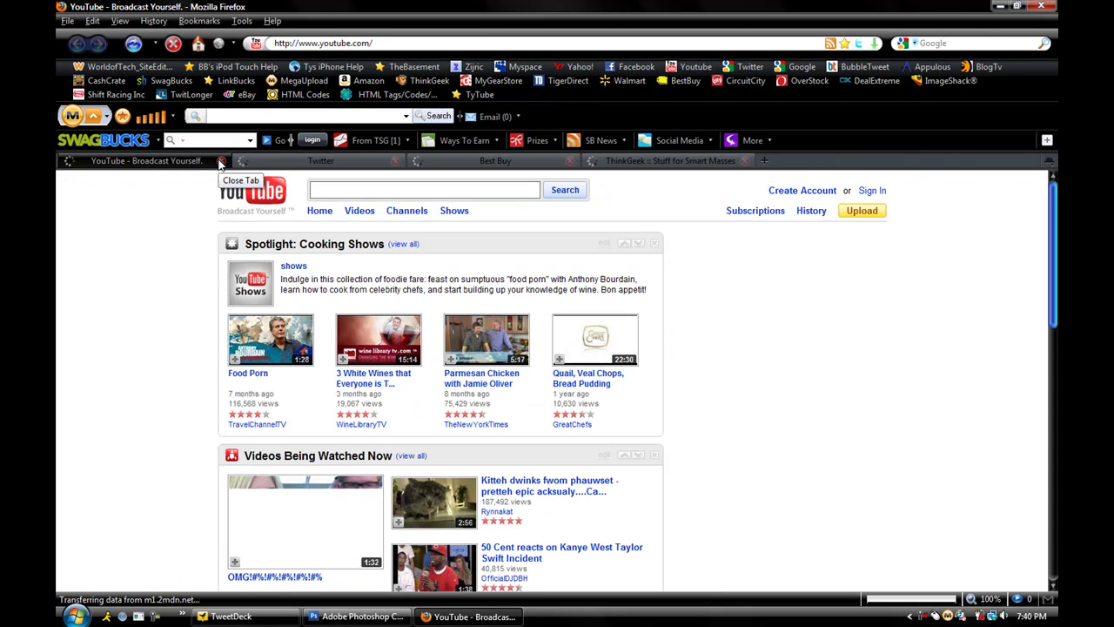
# Step: Close the YouTube, Twitter and Best Buy tabs, leaving only ThinkGeek open
pyautogui.click(221, 162)
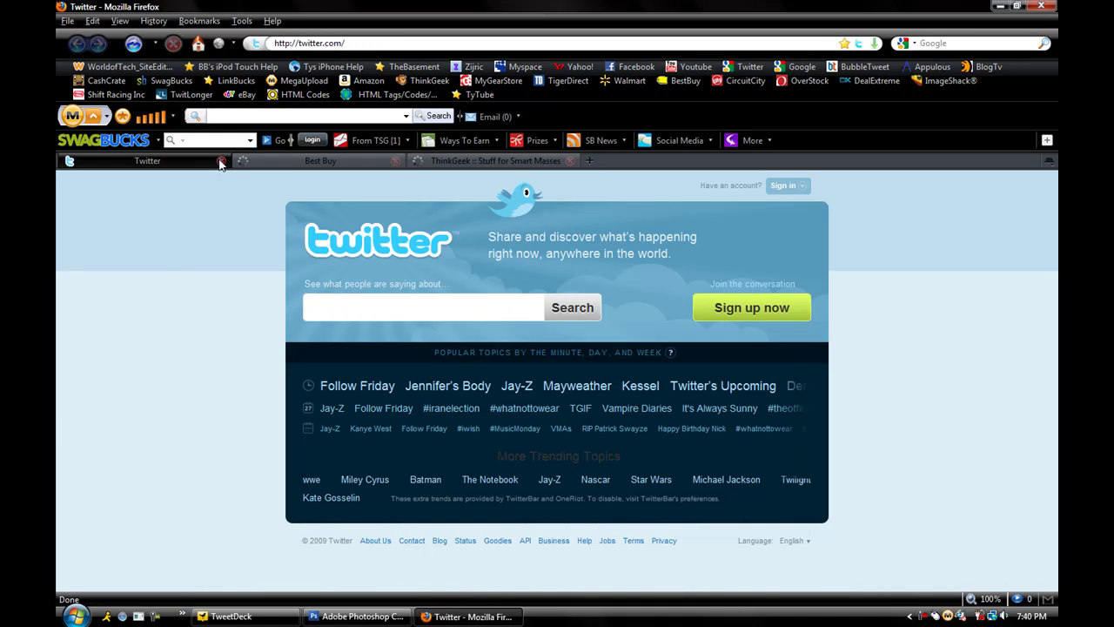
pyautogui.click(222, 162)
pyautogui.click(222, 162)
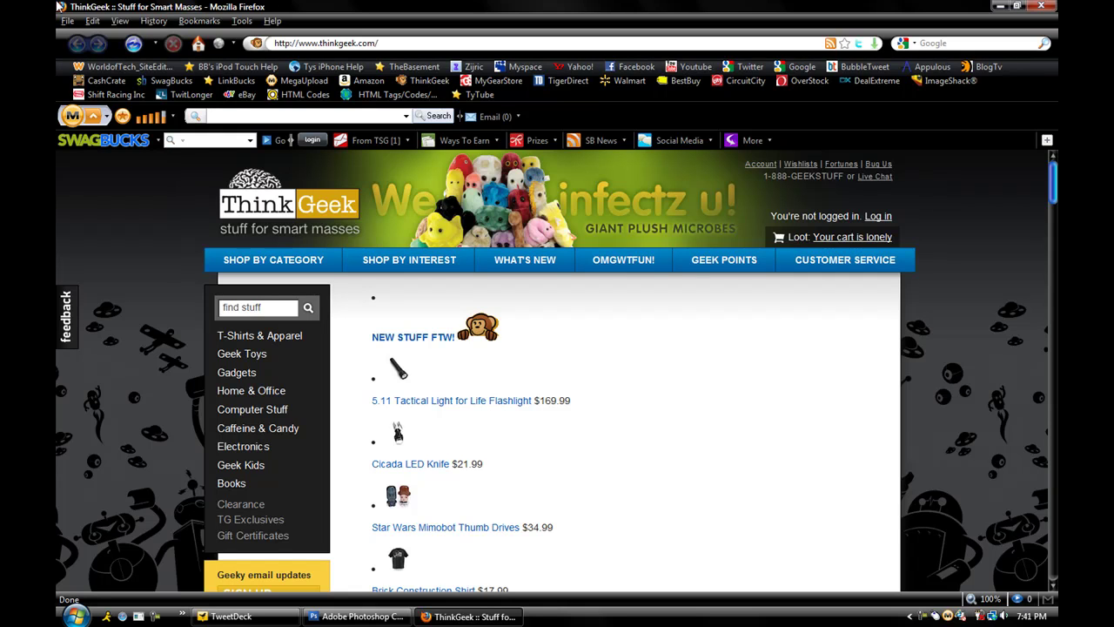
pyautogui.click(380, 42)
pyautogui.press('Return')
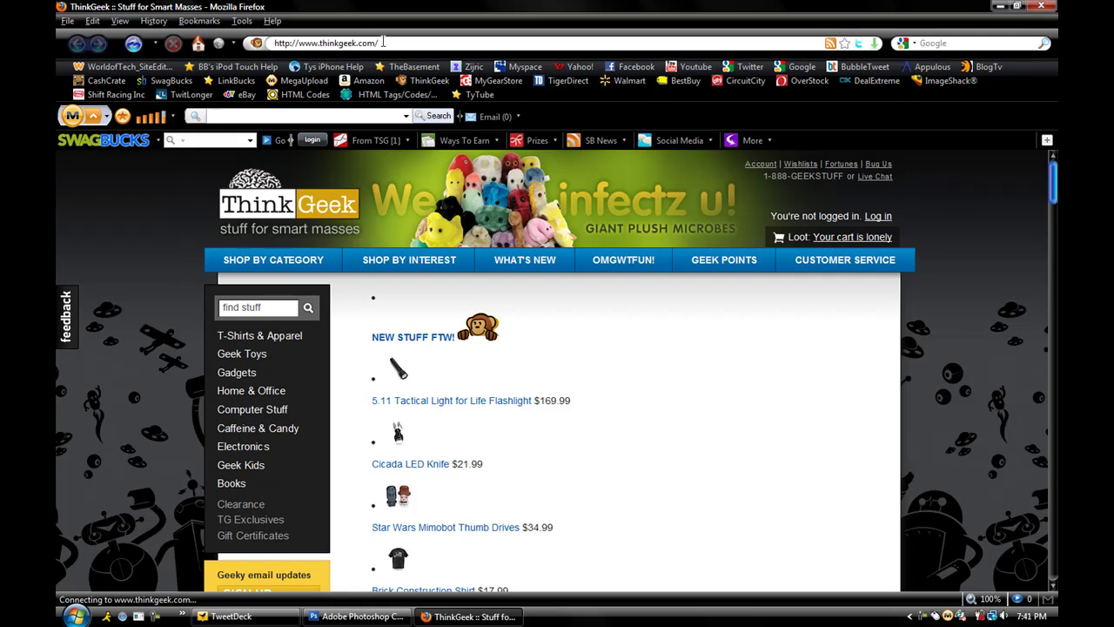